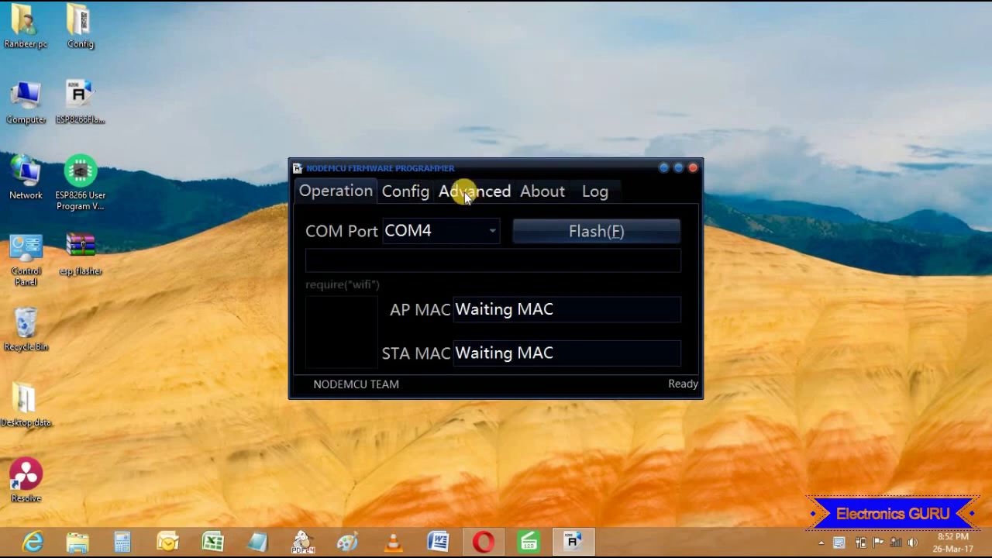
# Step: Show the binary file configuration and extract the downloaded esp_flasher archive onto the desktop
pyautogui.click(404, 192)
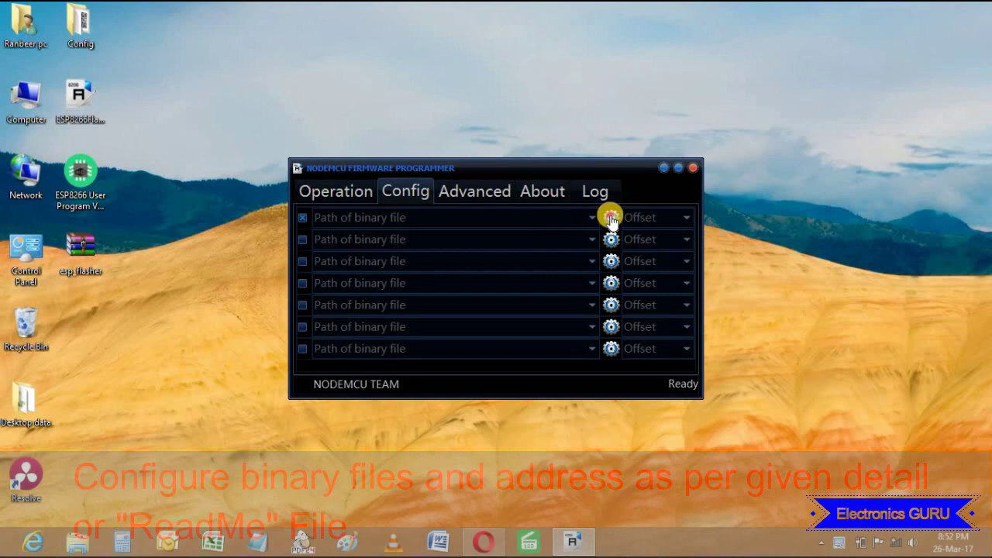
pyautogui.rightClick(78, 246)
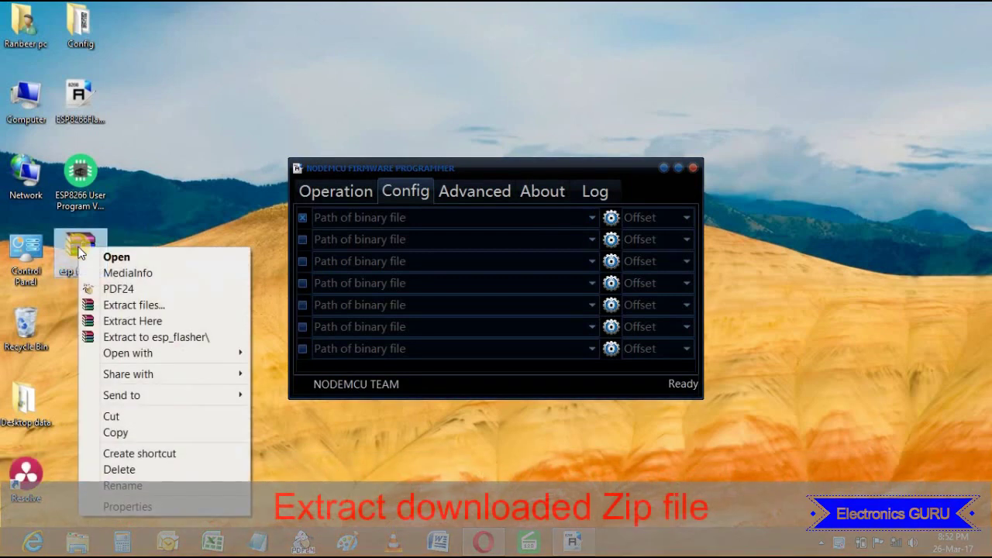
pyautogui.click(127, 320)
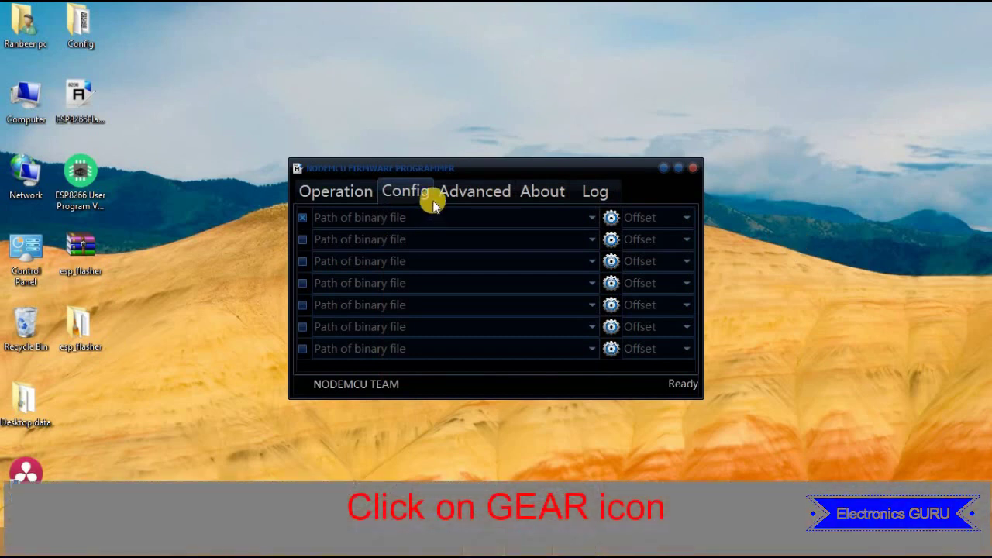
# Step: Browse to the desktop's esp_flasher folder to choose a file for the first binary slot
pyautogui.click(609, 219)
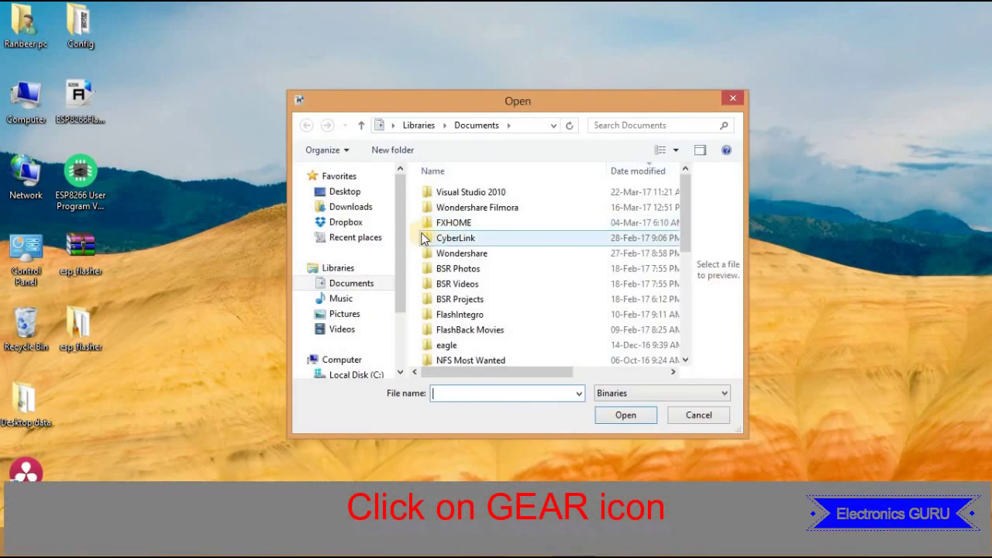
pyautogui.click(344, 194)
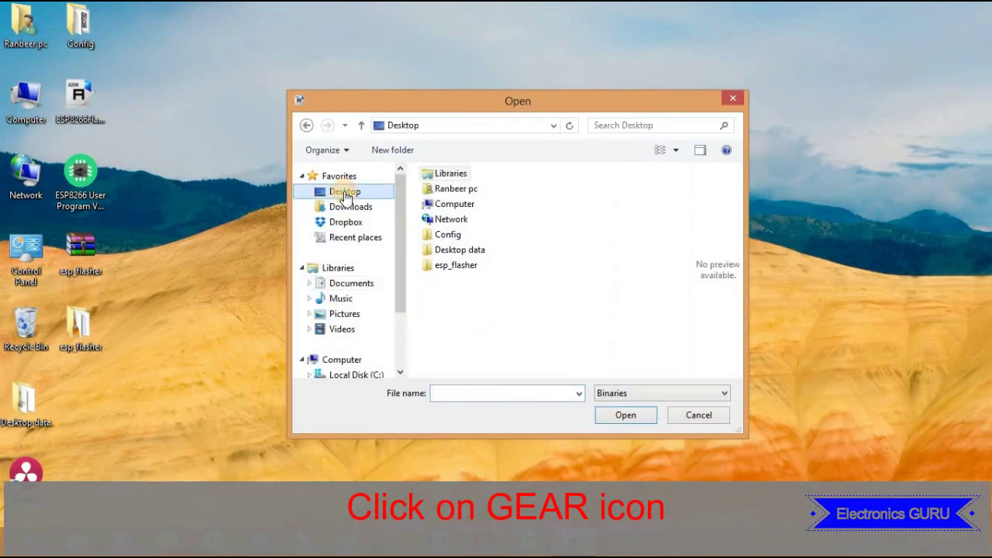
pyautogui.doubleClick(448, 265)
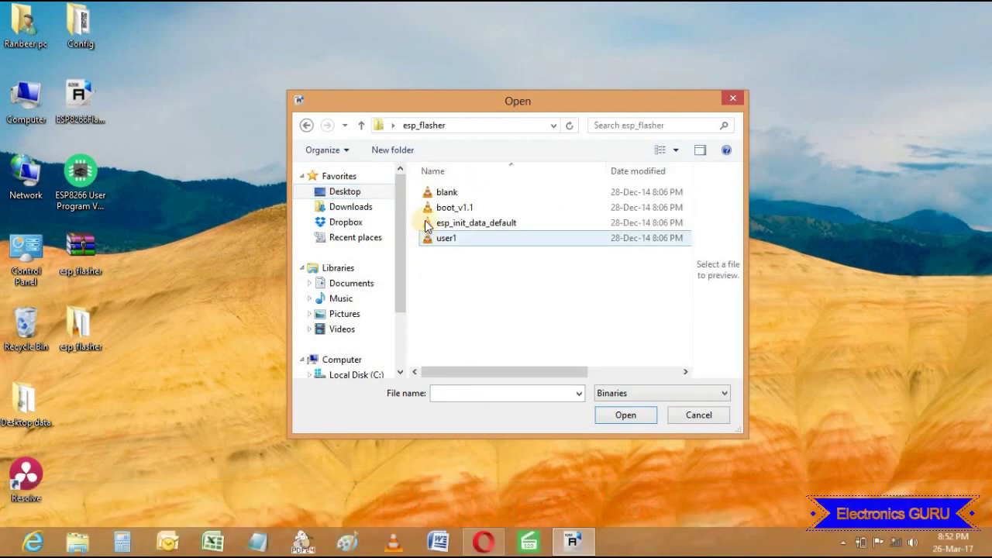
# Step: Switch to Opera and examine the ESP8266 article's download links, circuit diagram and bin address table, highlighting the boot_v1.1.bin entry
pyautogui.click(483, 542)
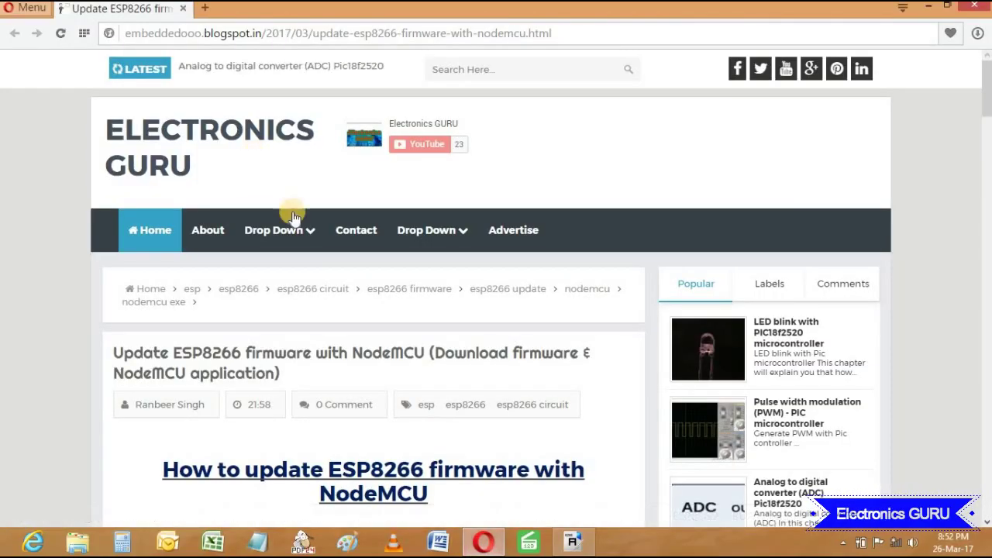
pyautogui.scroll(-3, 347, 332)
pyautogui.scroll(-1, 335, 336)
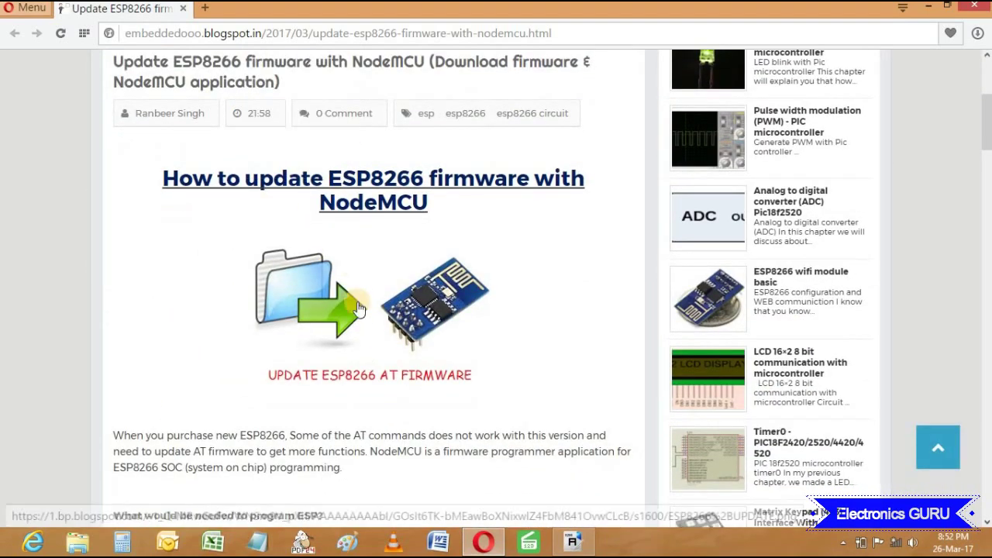
pyautogui.scroll(-4, 210, 321)
pyautogui.scroll(-3, 210, 318)
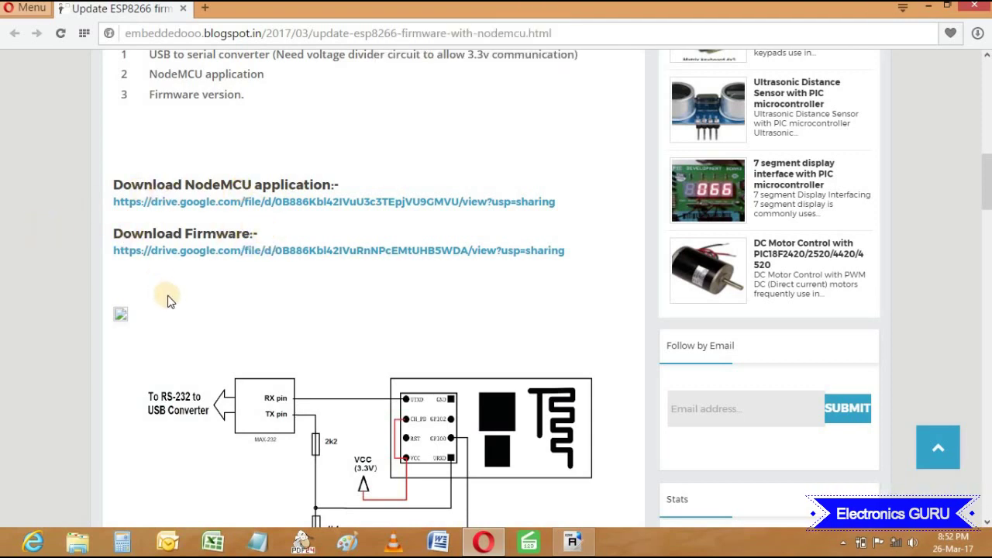
pyautogui.scroll(-1, 177, 316)
pyautogui.scroll(-1, 159, 337)
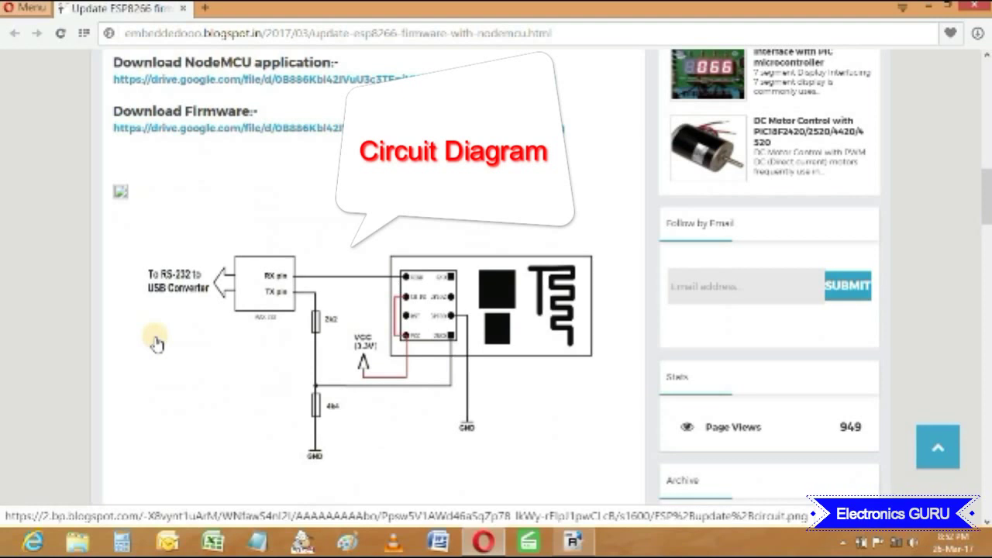
pyautogui.scroll(-3, 158, 341)
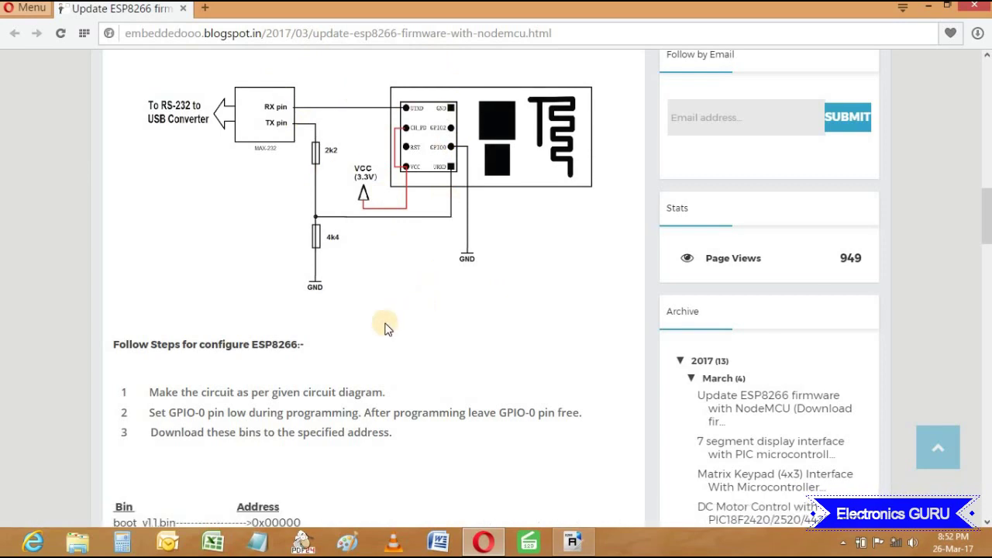
pyautogui.scroll(-3, 351, 377)
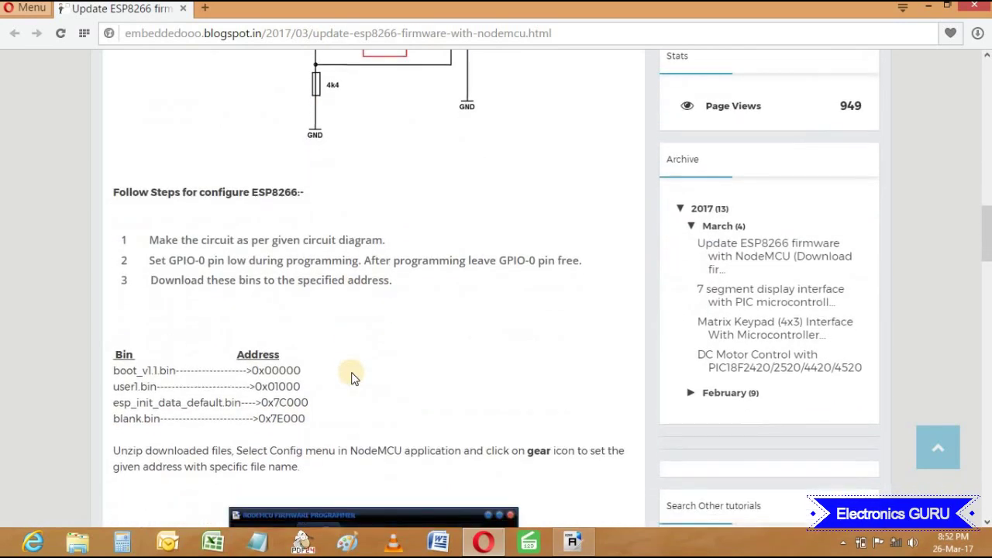
pyautogui.scroll(-1, 350, 377)
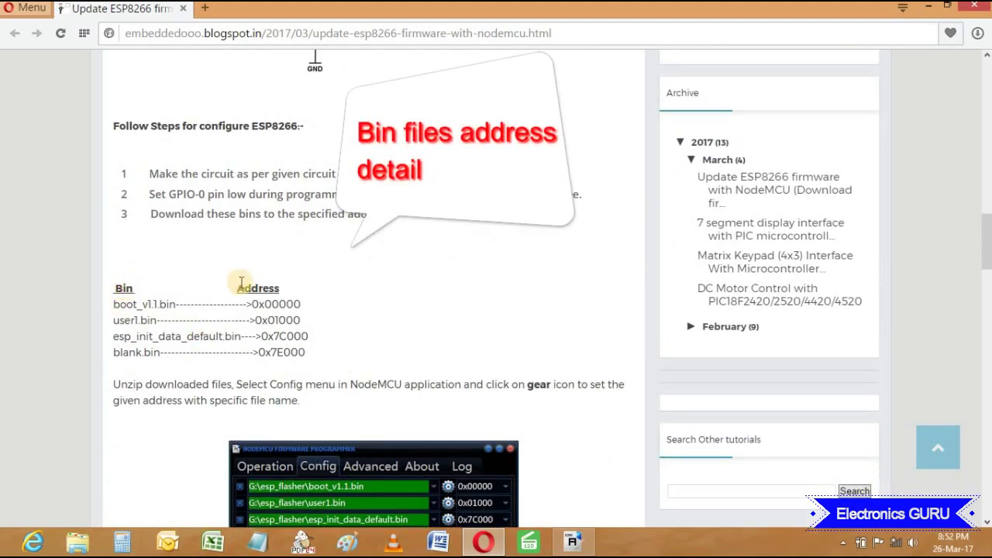
pyautogui.moveTo(302, 304); pyautogui.dragTo(110, 304)
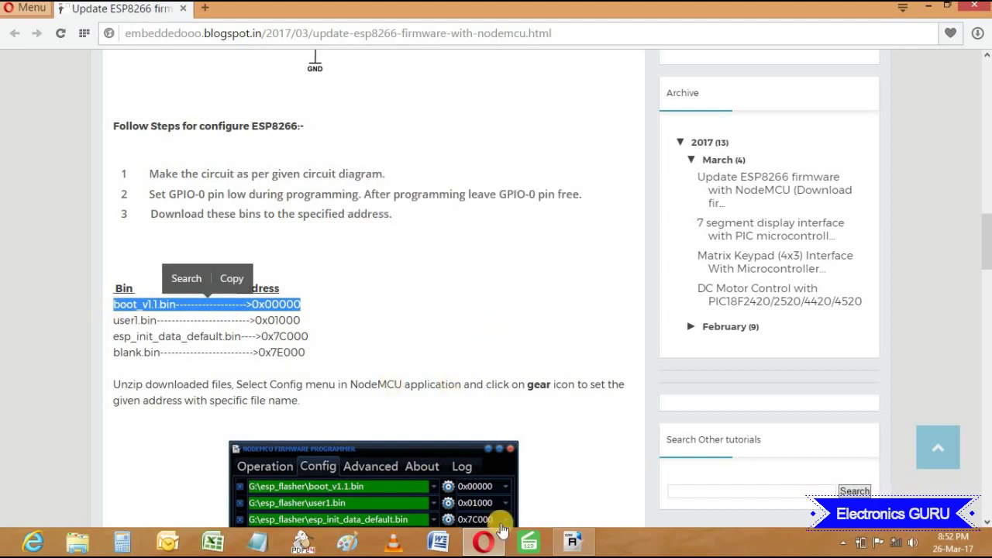
# Step: Return to NodeMCU Firmware Programmer, load boot_v1.1 into the first binary slot and set its offset to 0x00000
pyautogui.click(572, 544)
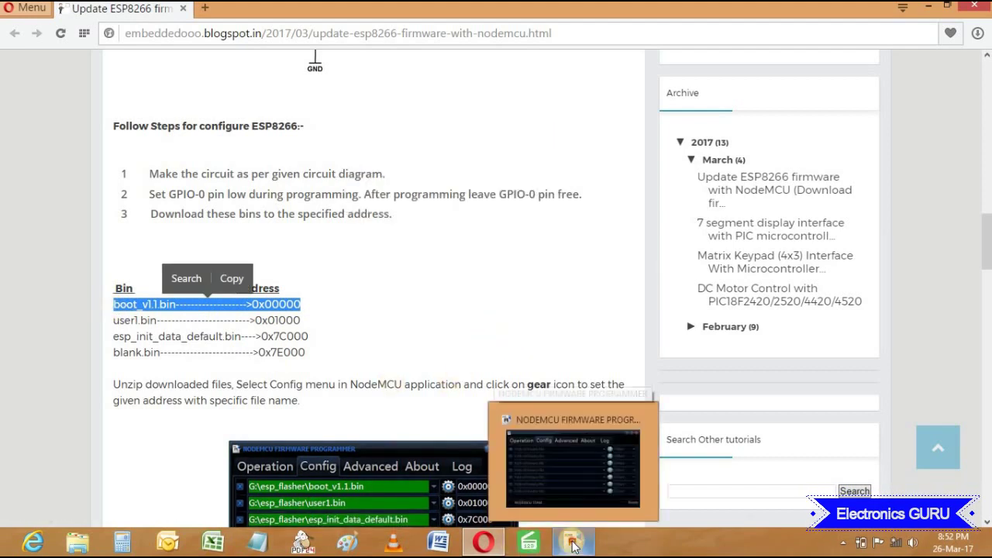
pyautogui.click(617, 424)
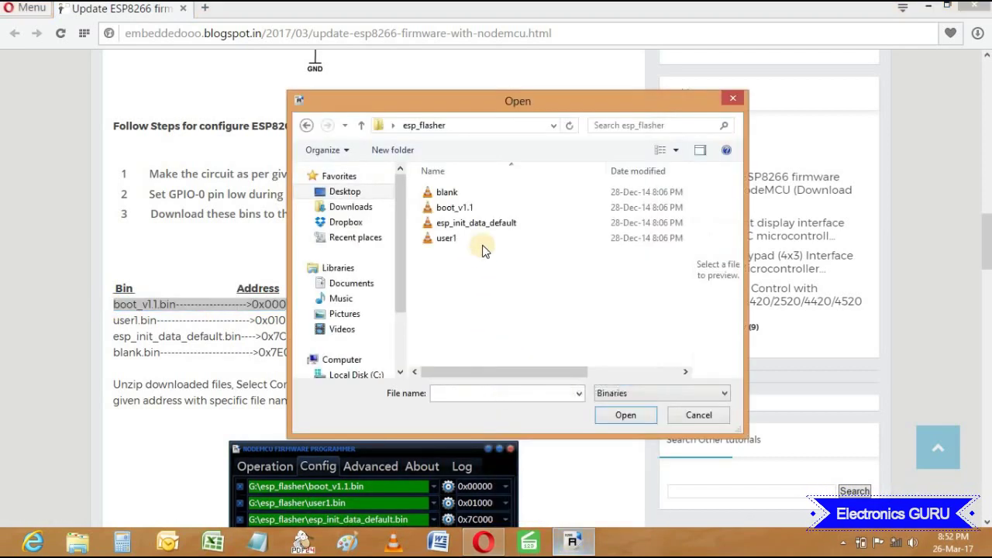
pyautogui.doubleClick(454, 208)
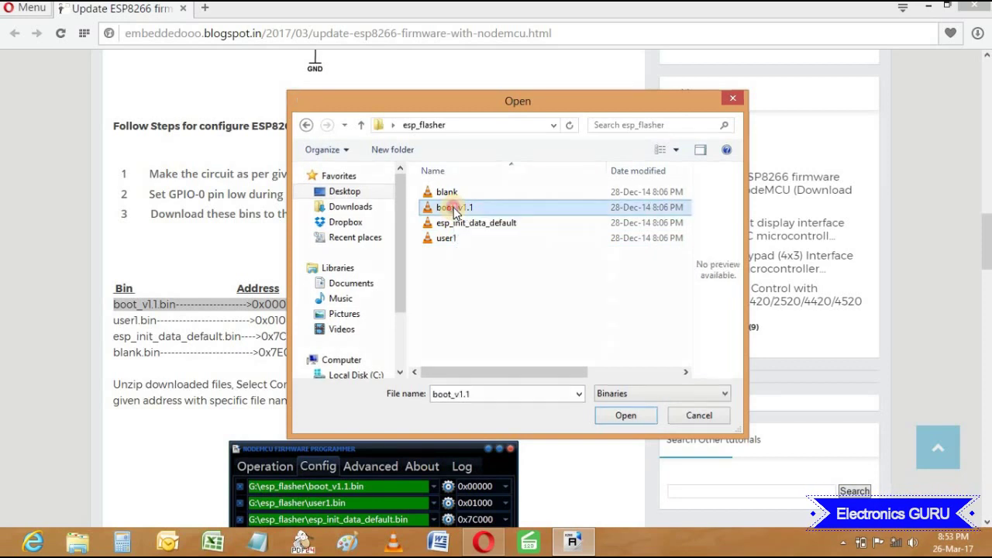
pyautogui.click(928, 6)
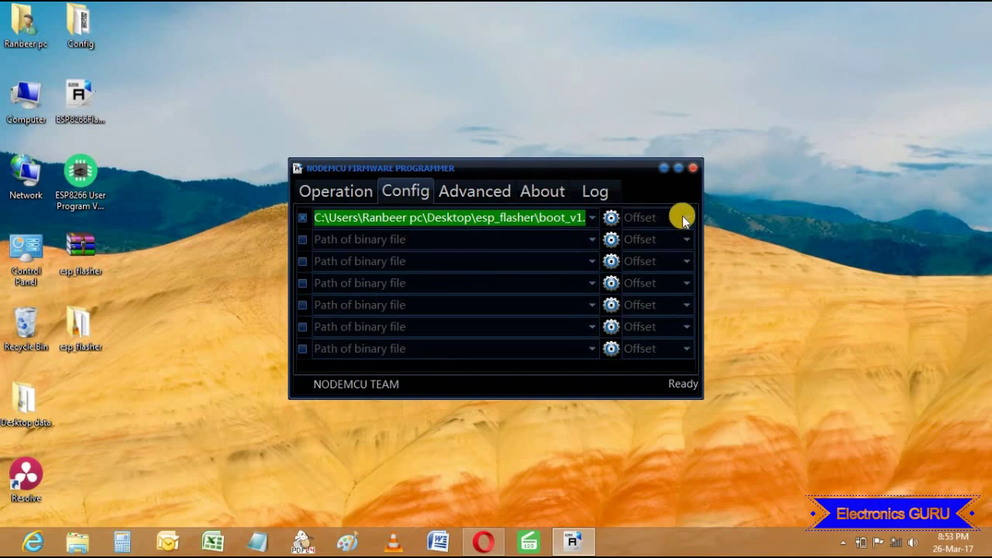
pyautogui.click(685, 215)
pyautogui.click(664, 231)
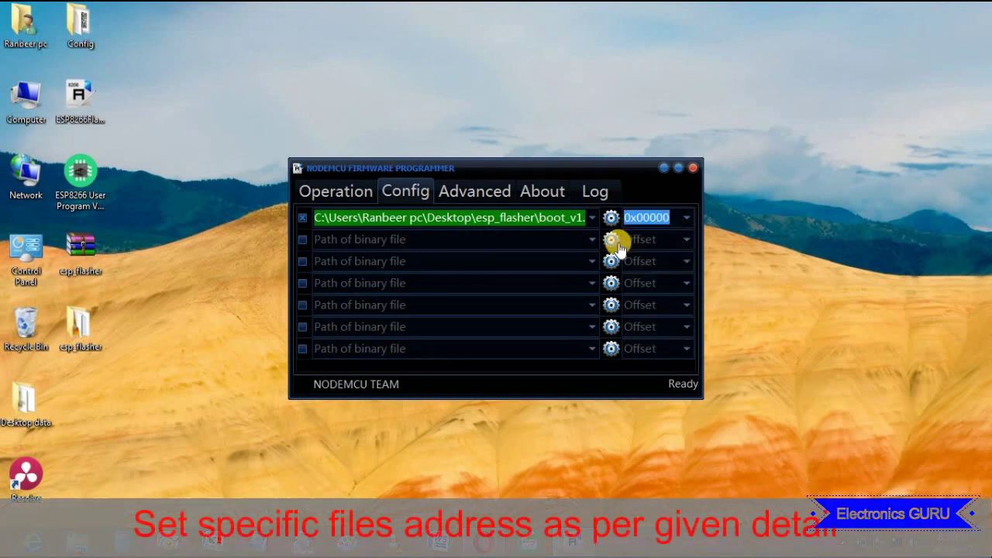
# Step: Look up the user1.bin address in the article, load user1 into the second slot and set its offset to 0x01000
pyautogui.hotkey('alt', 'Tab')
pyautogui.moveTo(114, 303)
pyautogui.mouseDown()
pyautogui.moveTo(302, 310)
pyautogui.moveTo(113, 320)
pyautogui.mouseUp()
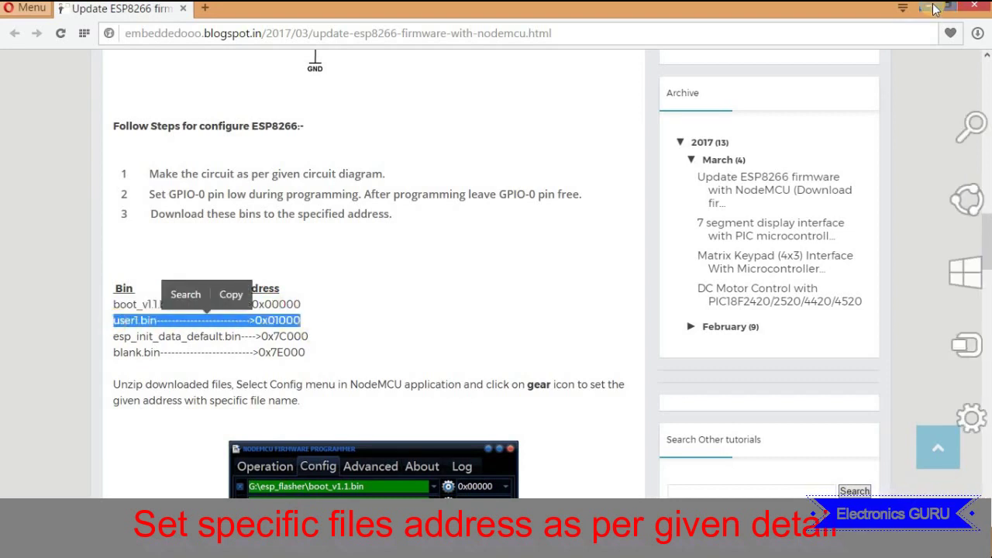
pyautogui.click(967, 8)
pyautogui.click(612, 241)
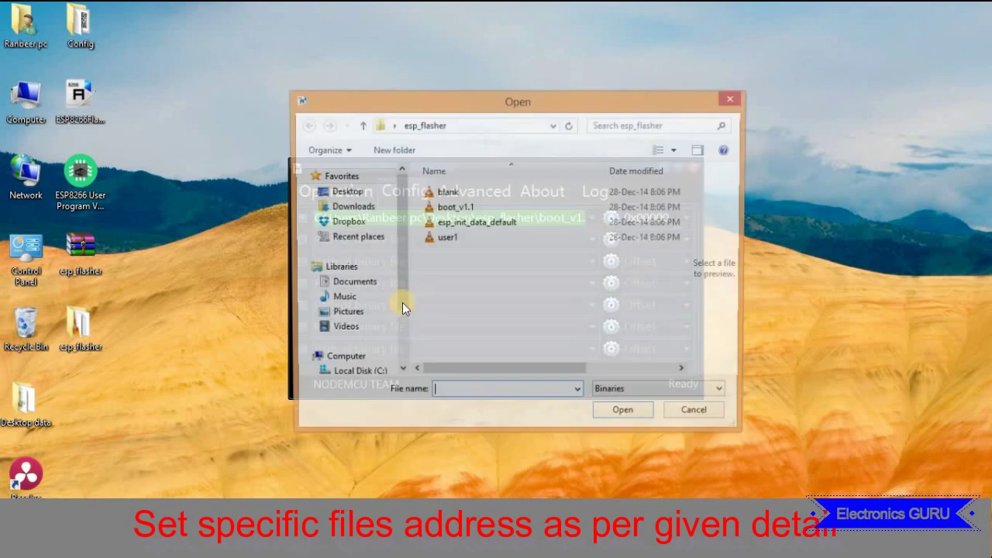
pyautogui.click(445, 240)
pyautogui.doubleClick(446, 239)
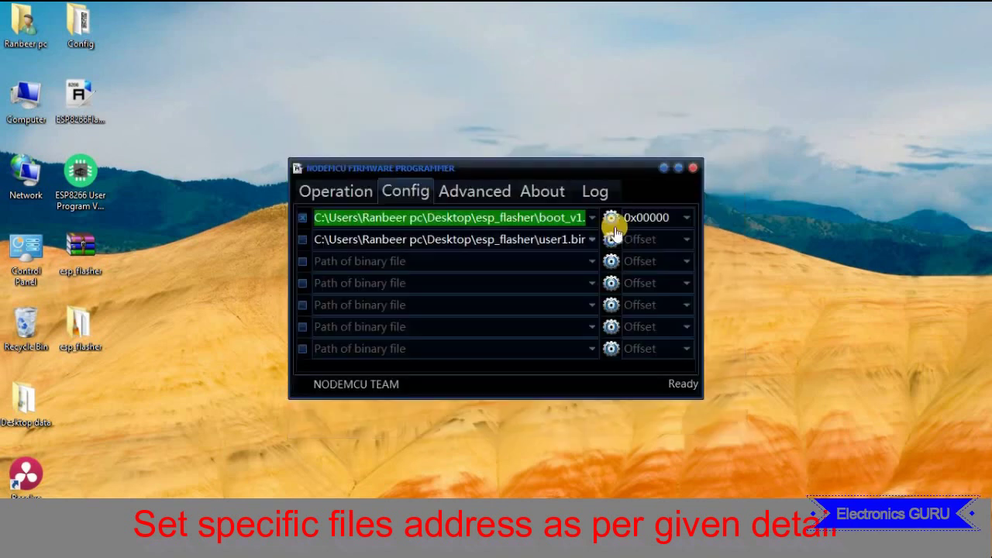
pyautogui.click(676, 238)
pyautogui.click(656, 274)
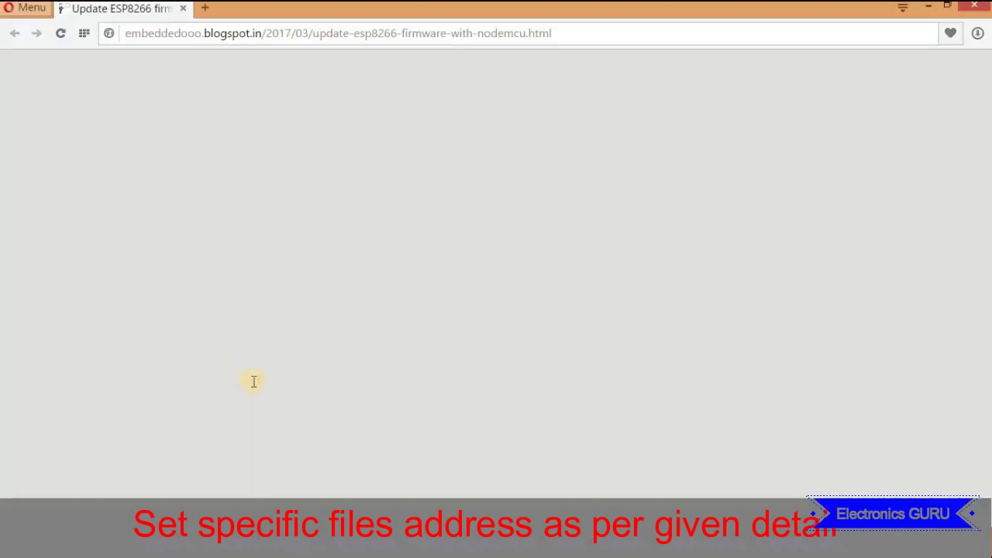
# Step: Check the esp_init_data_default.bin address in the article, load that file into the third slot and set its offset to 0x7C000
pyautogui.moveTo(113, 320); pyautogui.dragTo(105, 340)
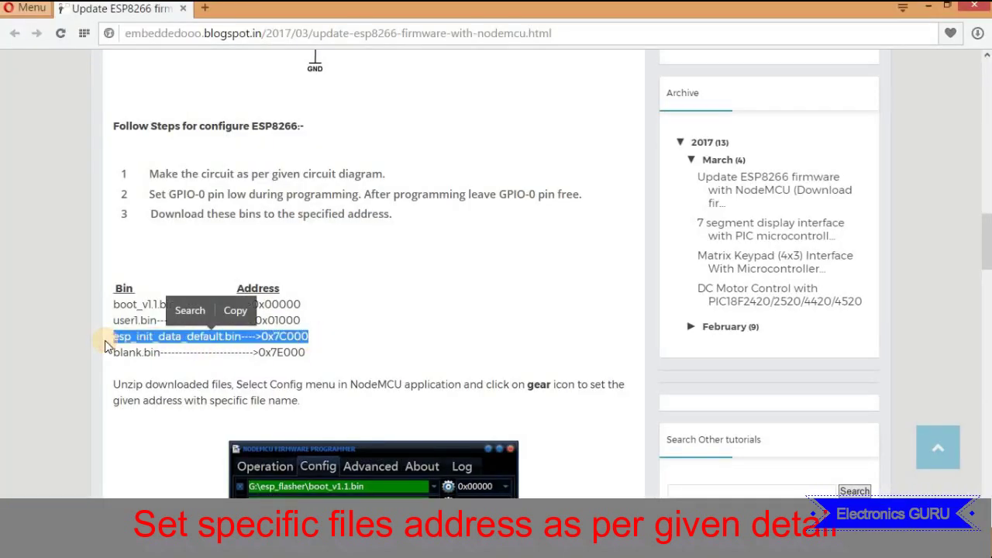
pyautogui.click(929, 6)
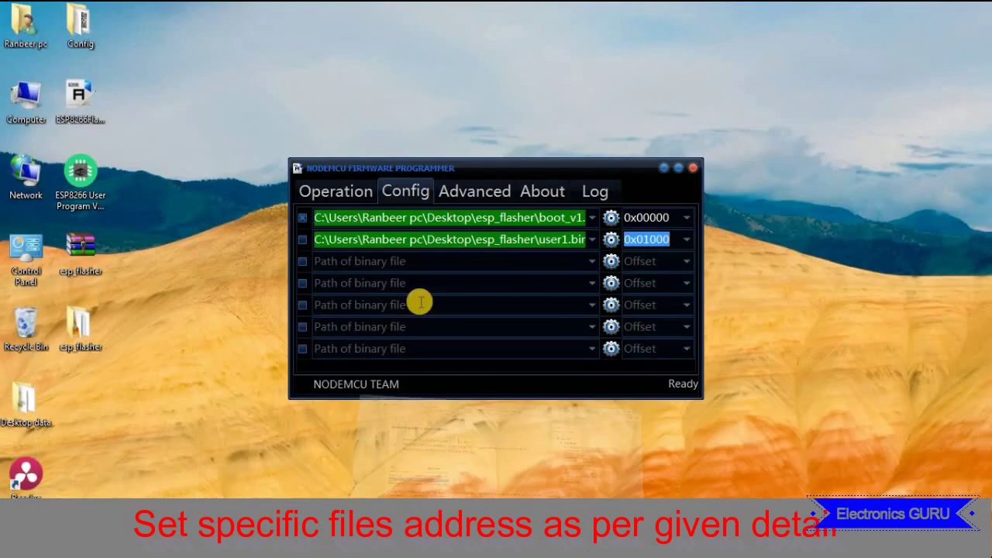
pyautogui.click(610, 262)
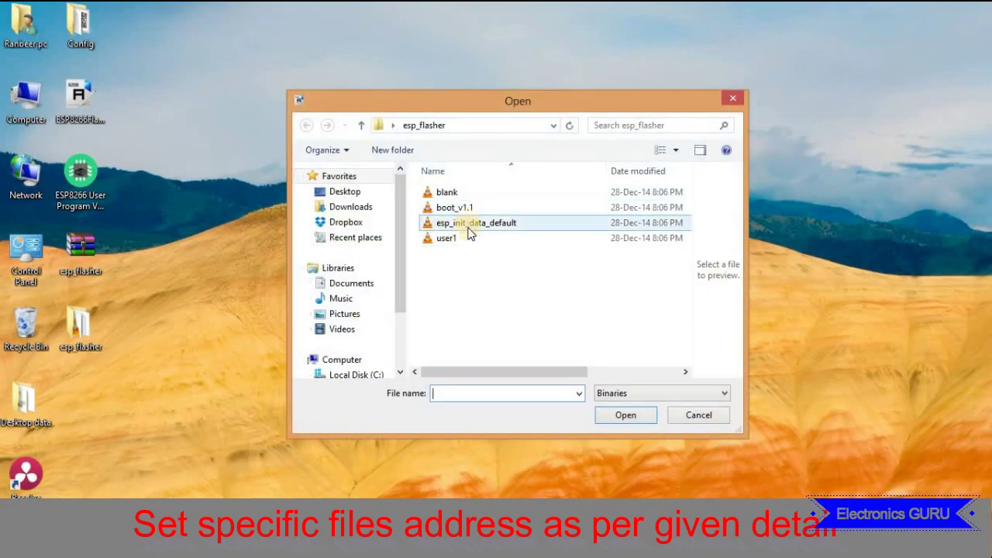
pyautogui.doubleClick(458, 223)
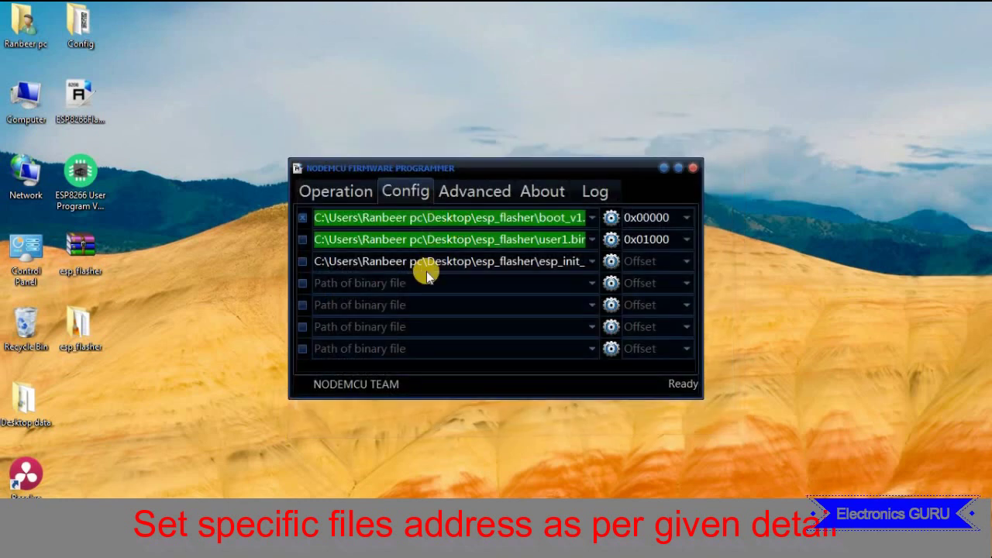
pyautogui.click(650, 261)
pyautogui.click(687, 261)
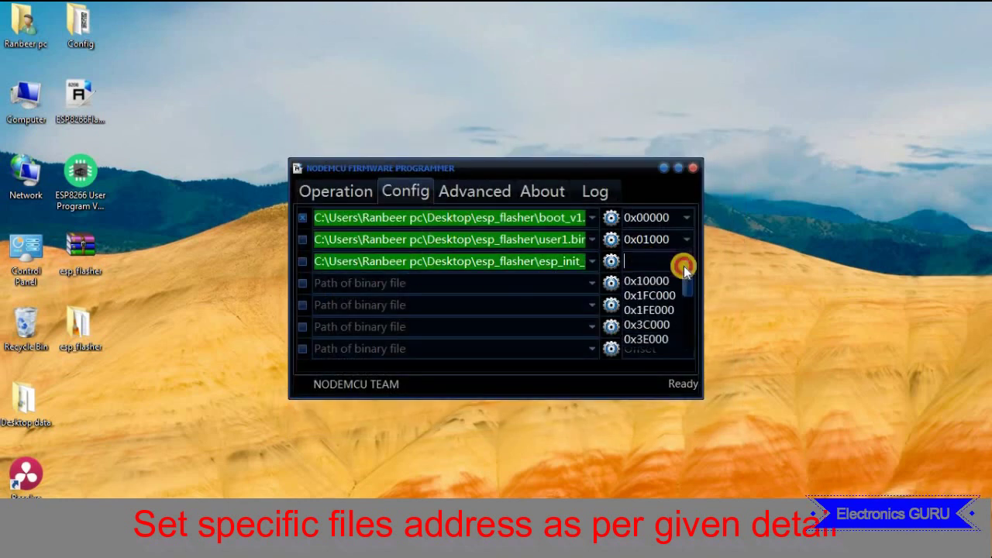
pyautogui.scroll(-1, 668, 373)
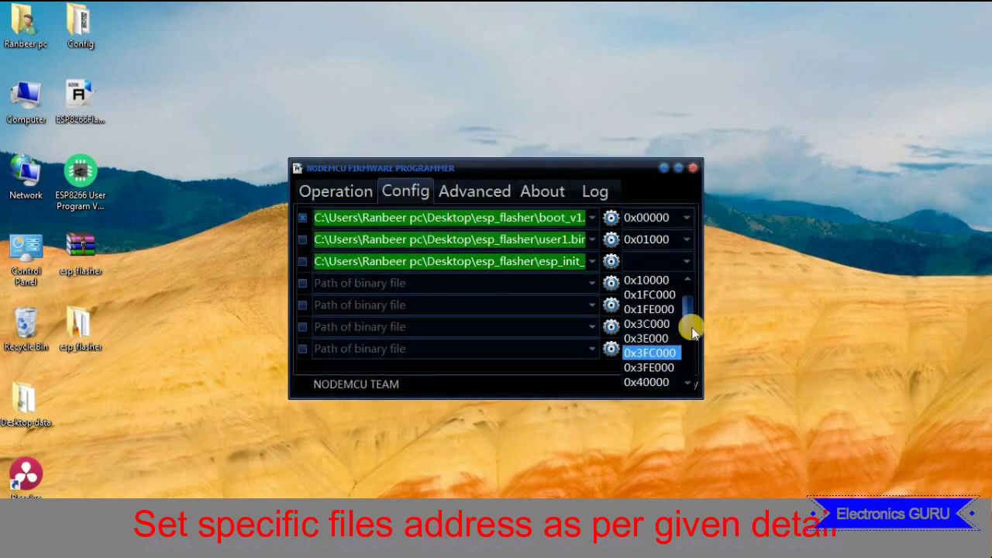
pyautogui.moveTo(687, 331); pyautogui.dragTo(686, 350)
pyautogui.click(646, 338)
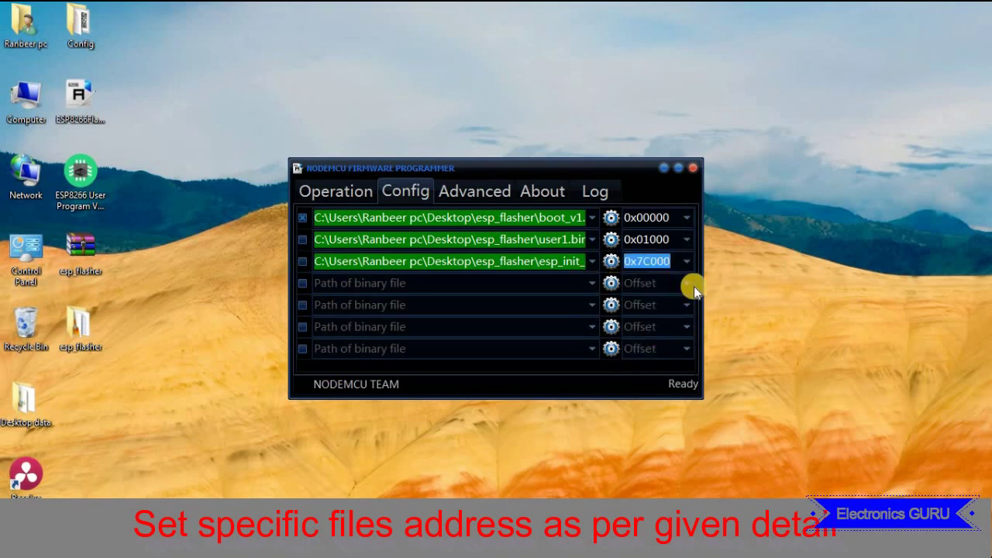
# Step: Check the blank.bin address in the article, load blank into the fourth binary slot and set its offset to 0x7E000
pyautogui.click(610, 285)
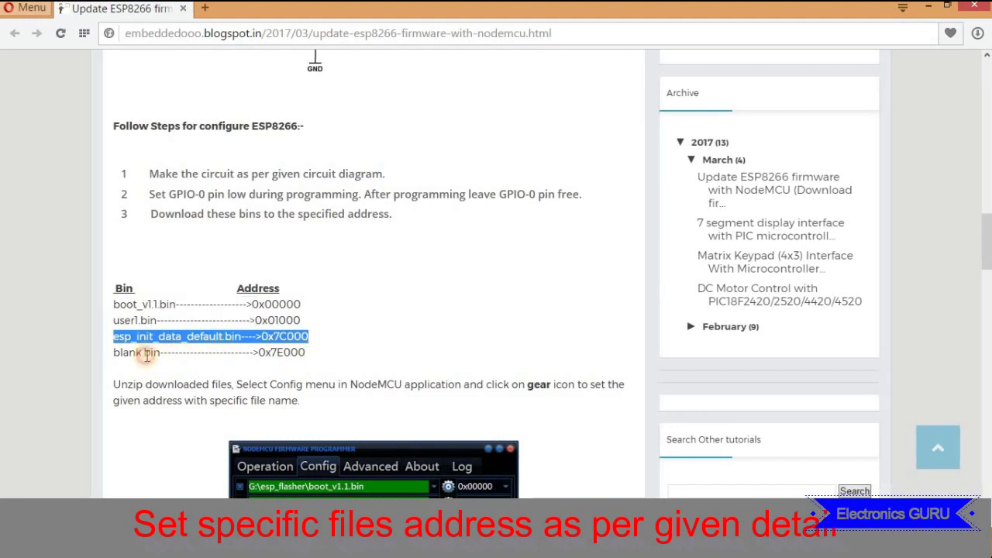
pyautogui.tripleClick(146, 355)
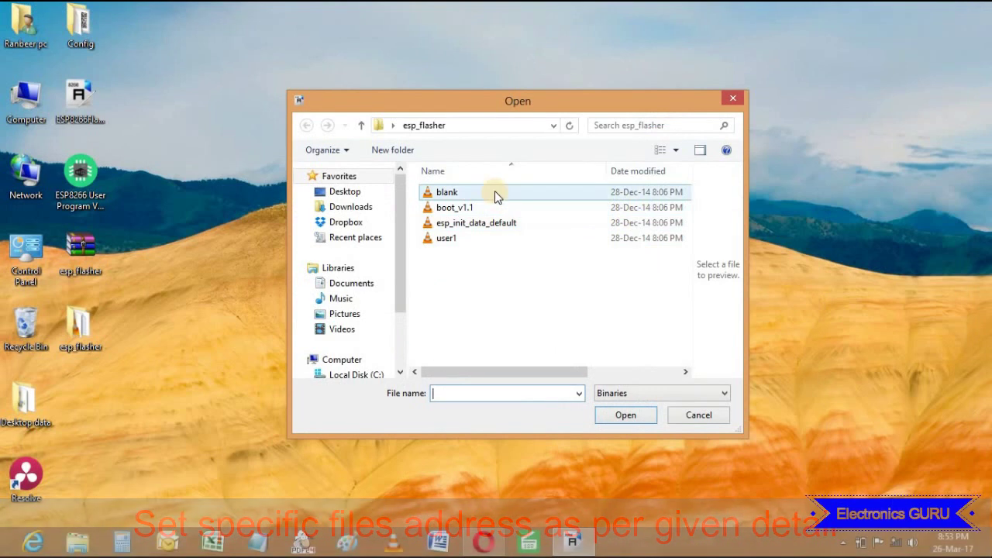
pyautogui.doubleClick(494, 194)
pyautogui.click(686, 284)
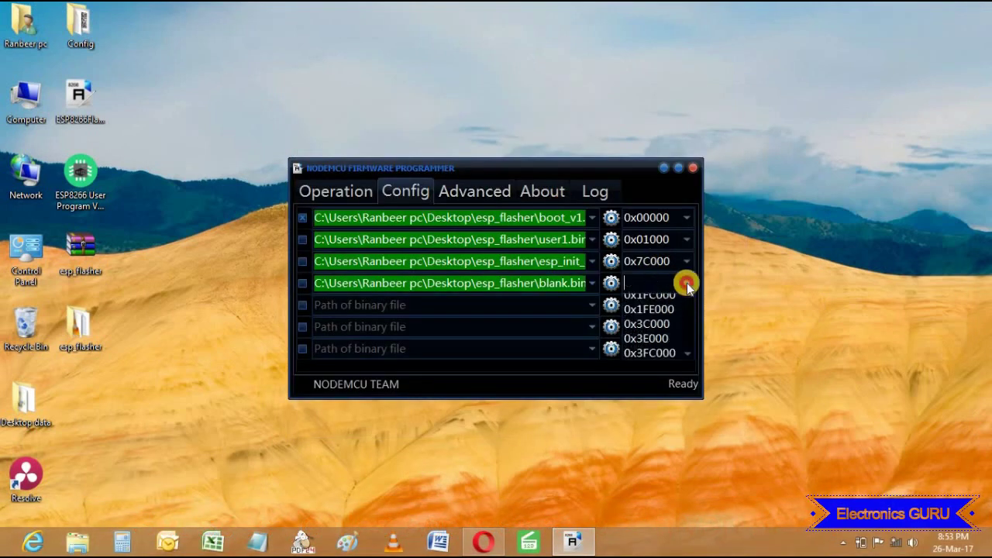
pyautogui.scroll(-2, 686, 338)
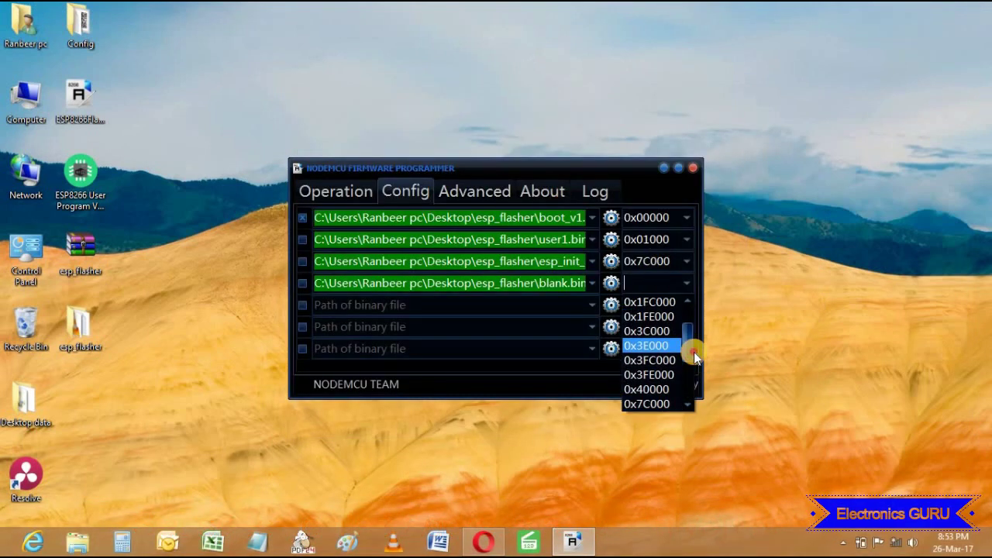
pyautogui.scroll(-2, 655, 371)
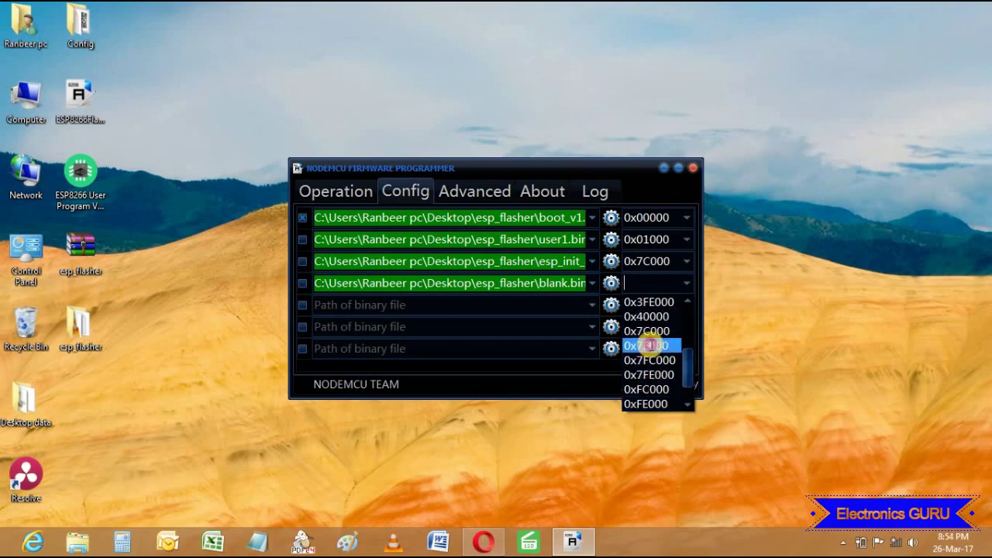
pyautogui.click(650, 345)
pyautogui.click(776, 372)
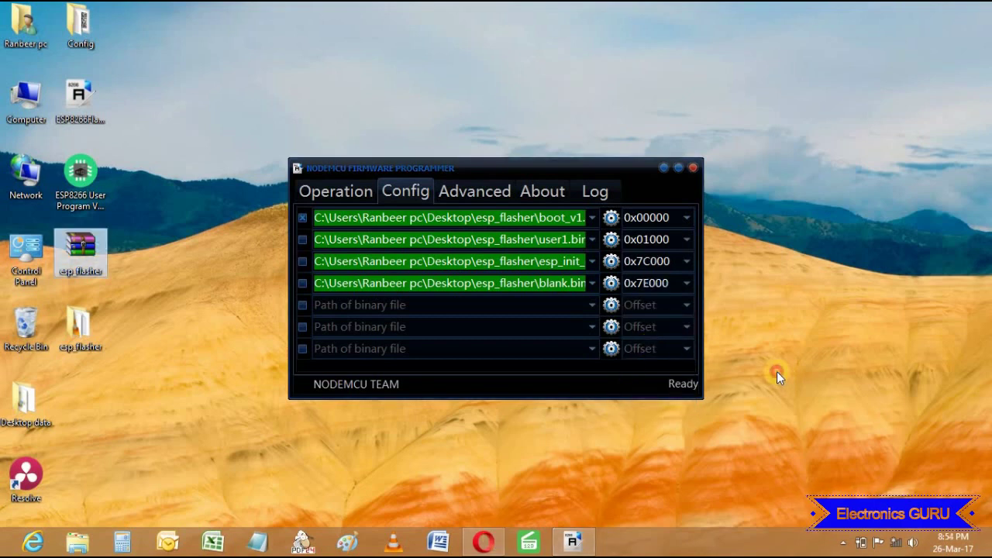
# Step: Return to the flashing operation view, check that COM4 is the selected port and flash the module
pyautogui.click(347, 192)
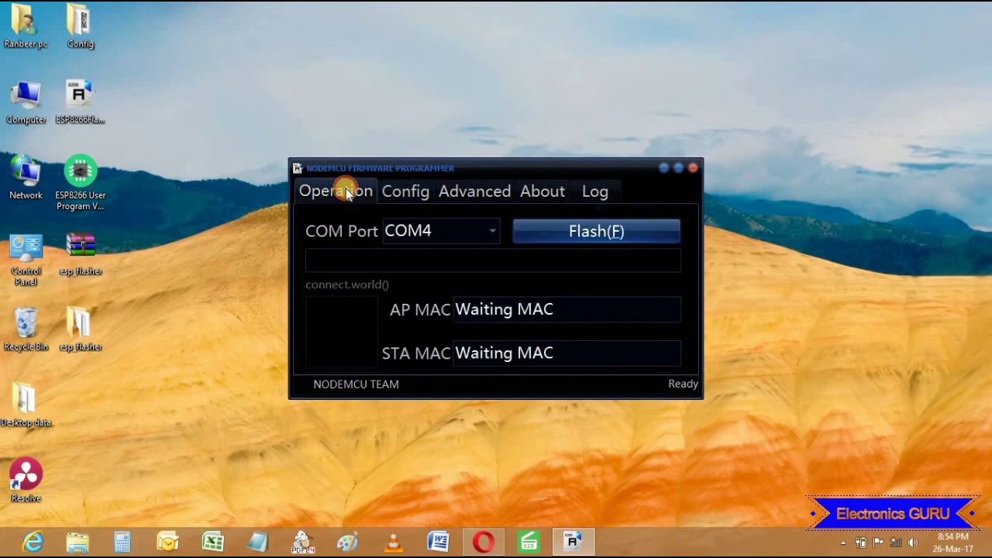
pyautogui.click(487, 231)
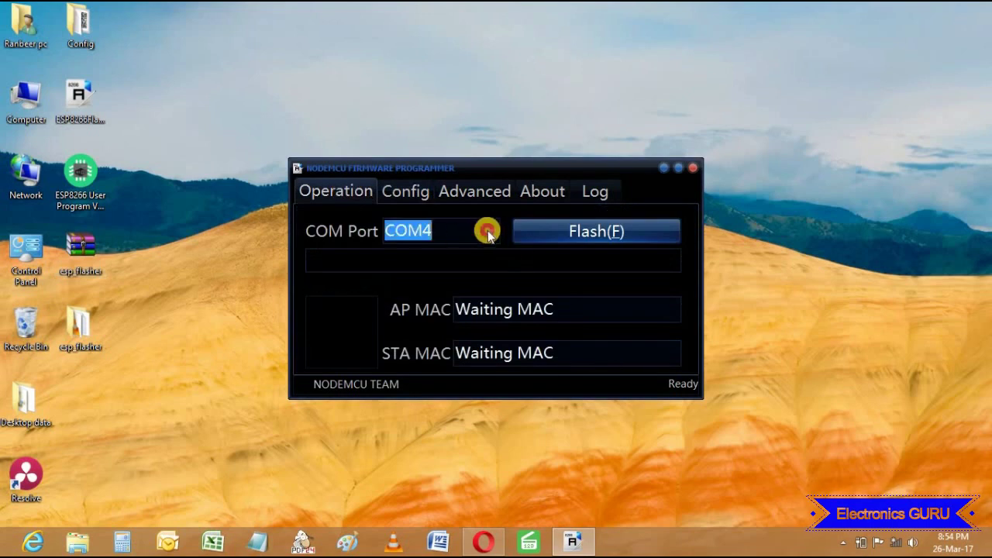
pyautogui.click(437, 224)
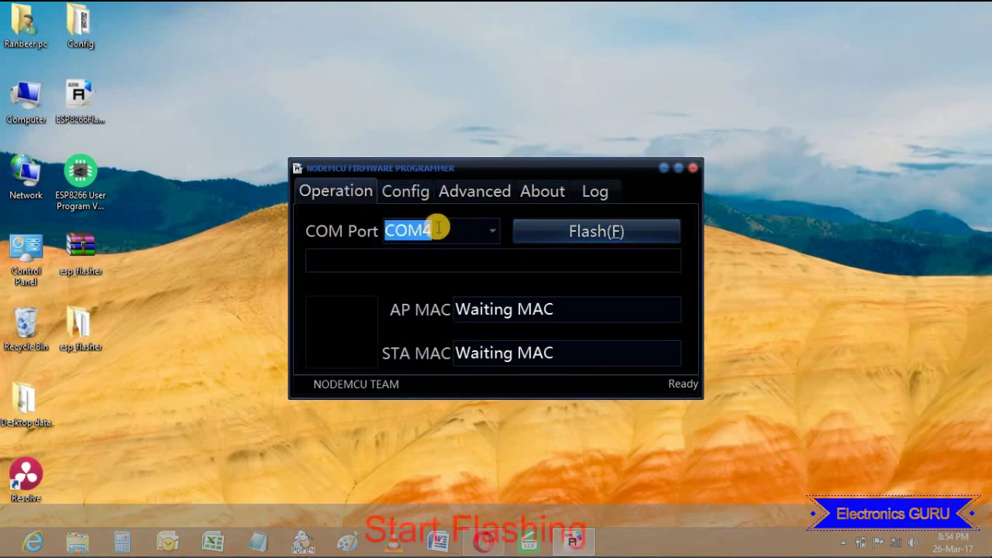
pyautogui.click(643, 232)
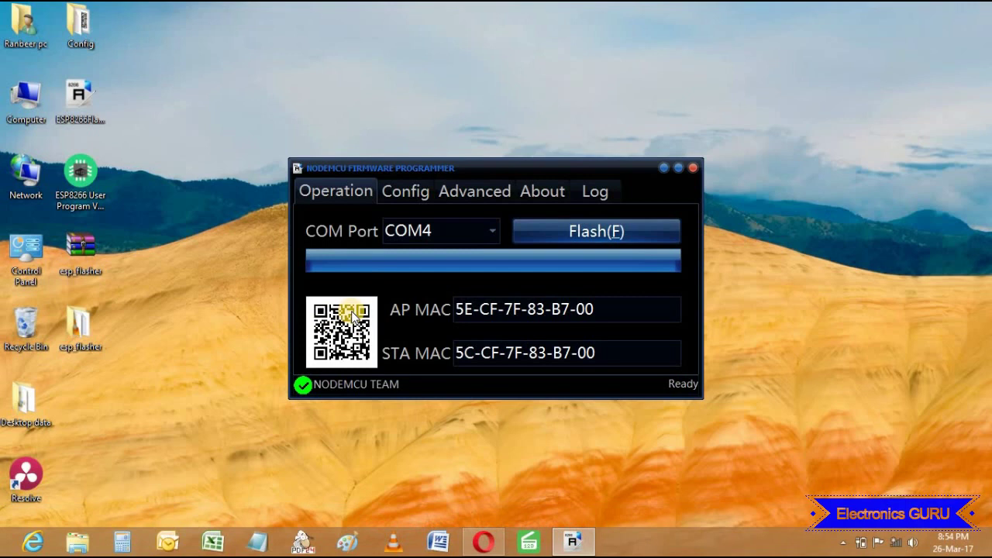
# Step: Enable all the loaded binary files for flashing, flash the module again and close the programmer
pyautogui.click(406, 191)
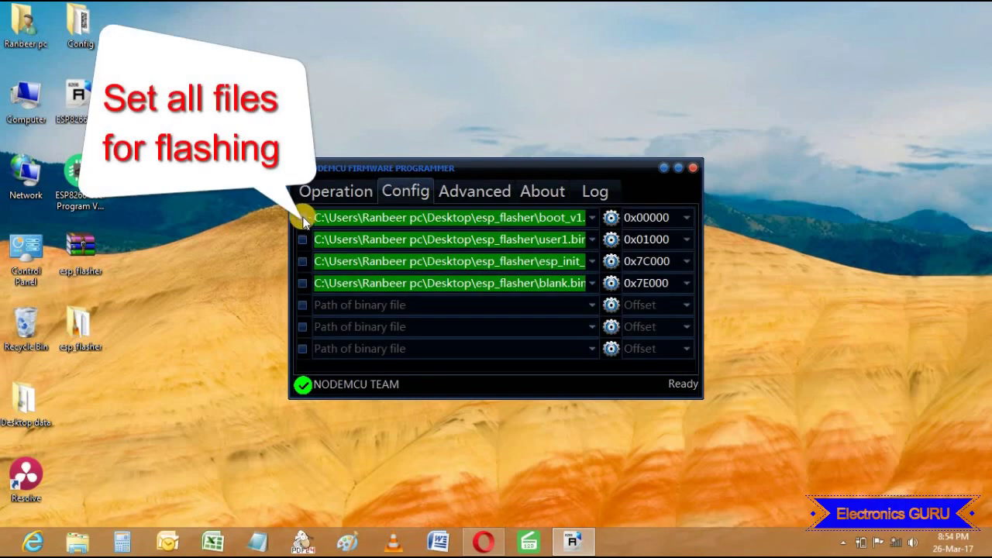
pyautogui.click(303, 240)
pyautogui.click(332, 194)
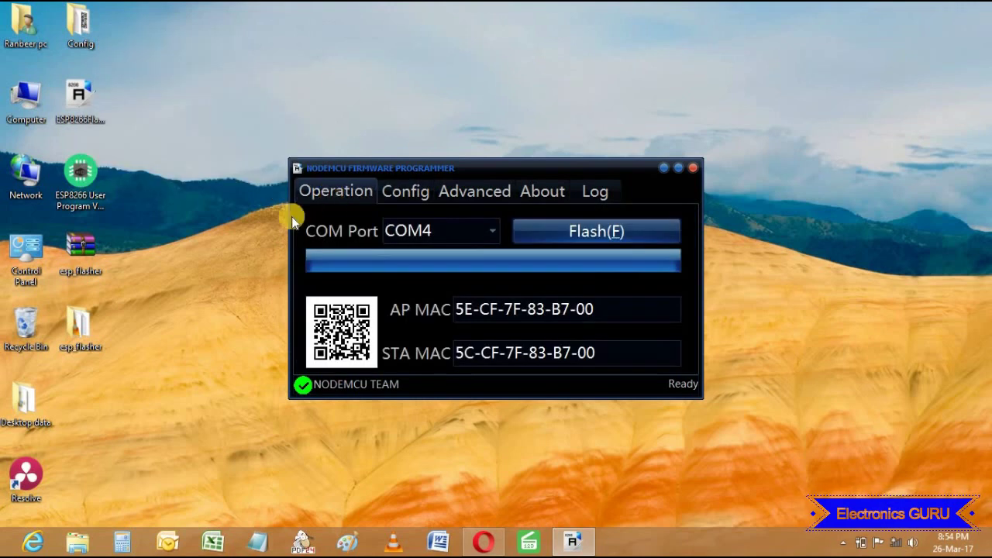
pyautogui.click(572, 225)
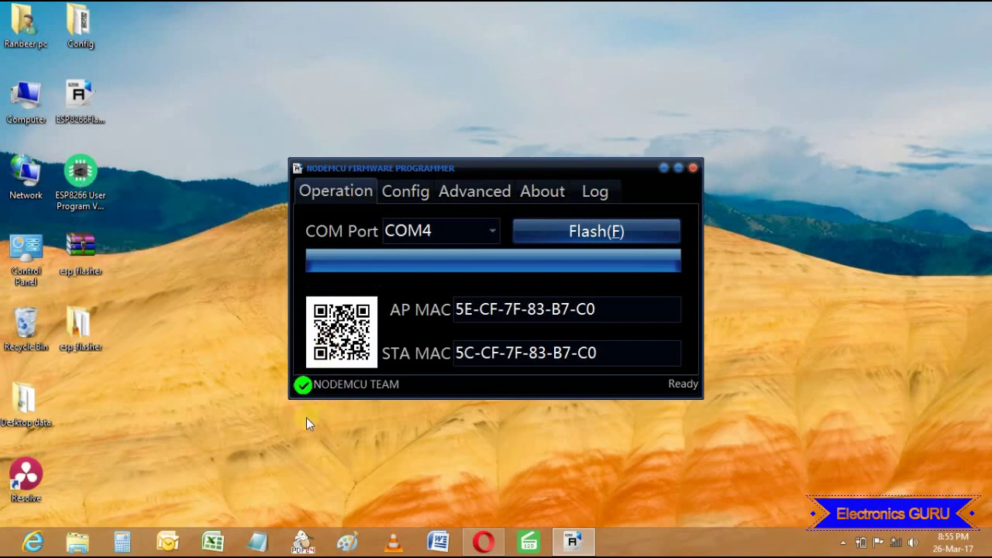
pyautogui.hotkey('alt', 'F4')
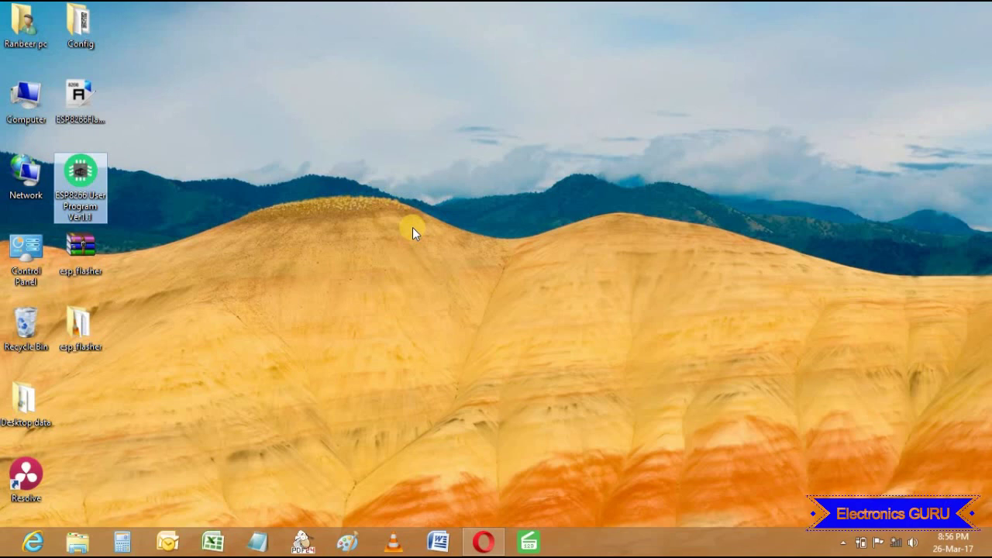
# Step: Open ESP8266 User Program V1.1, connect to the module on COM4 at 115200 baud and send the AT test command
pyautogui.doubleClick(80, 182)
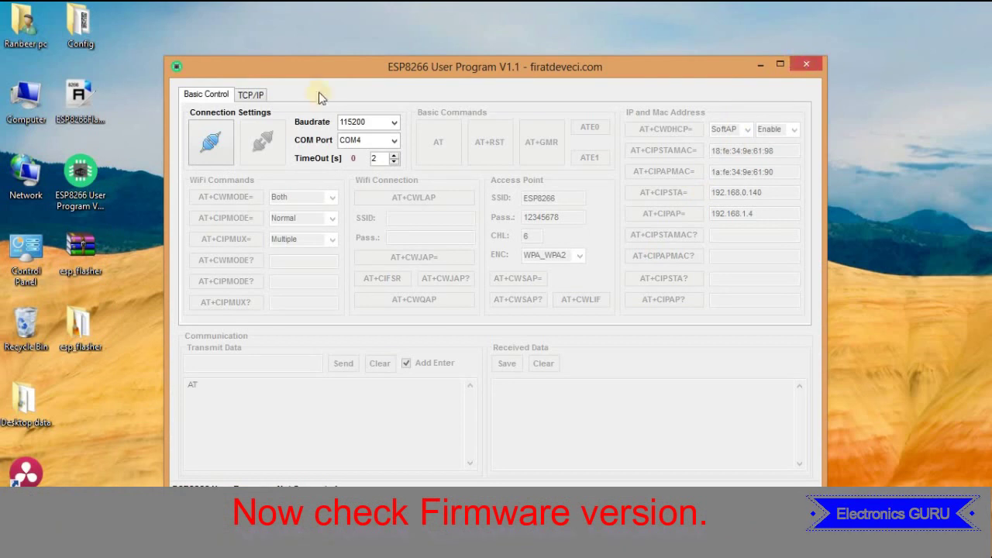
pyautogui.click(211, 142)
pyautogui.click(438, 139)
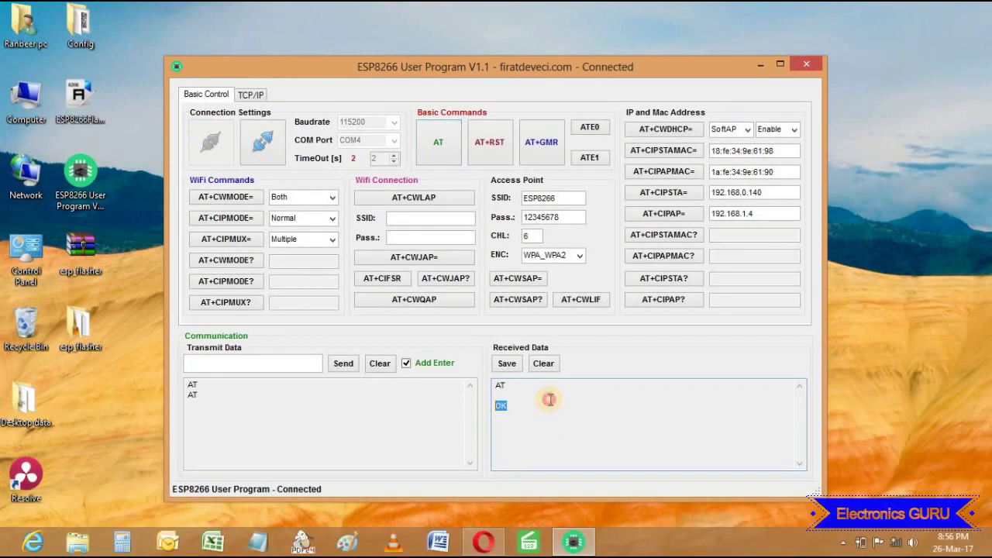
# Step: Query the firmware version with AT+GMR, highlight the returned version and close the program
pyautogui.click(548, 149)
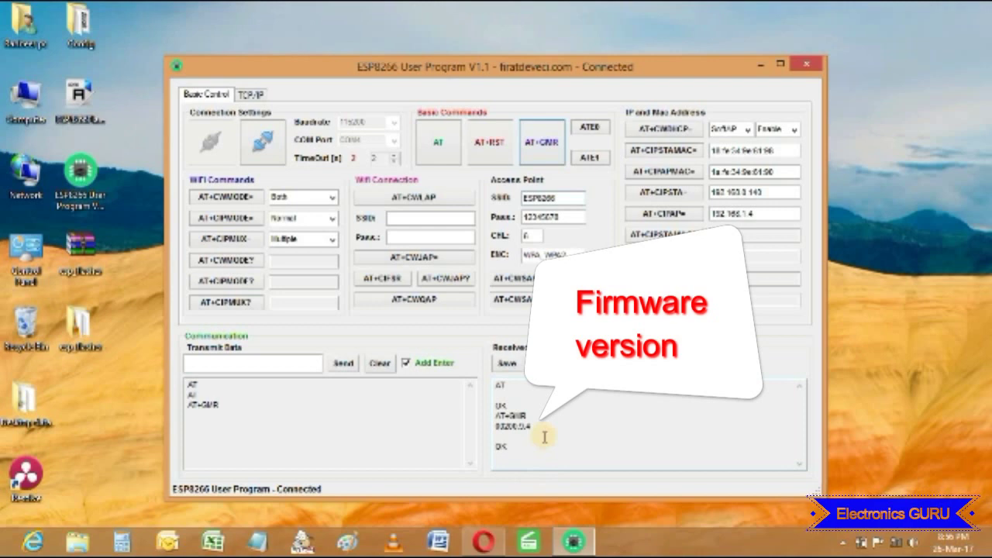
pyautogui.moveTo(534, 427); pyautogui.dragTo(489, 425)
pyautogui.click(587, 446)
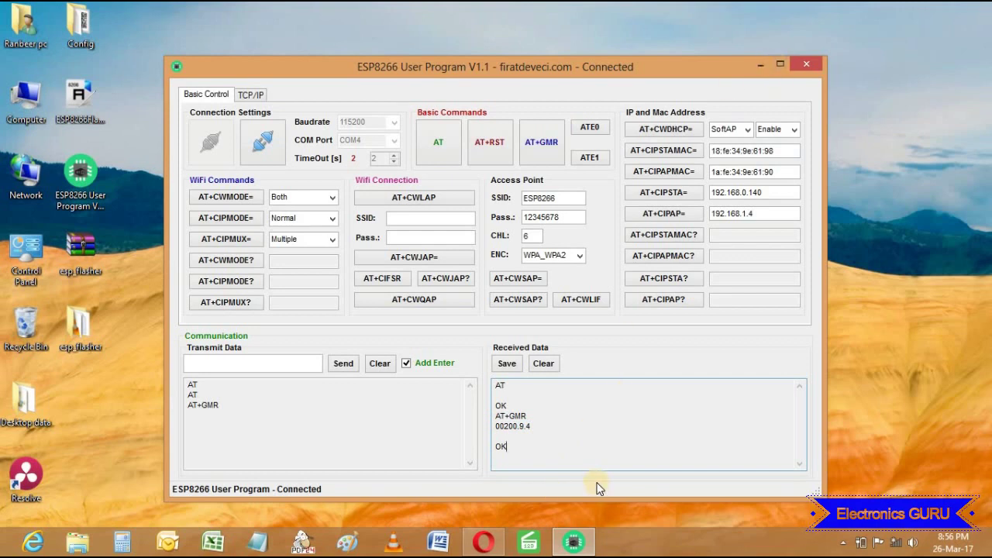
pyautogui.click(805, 64)
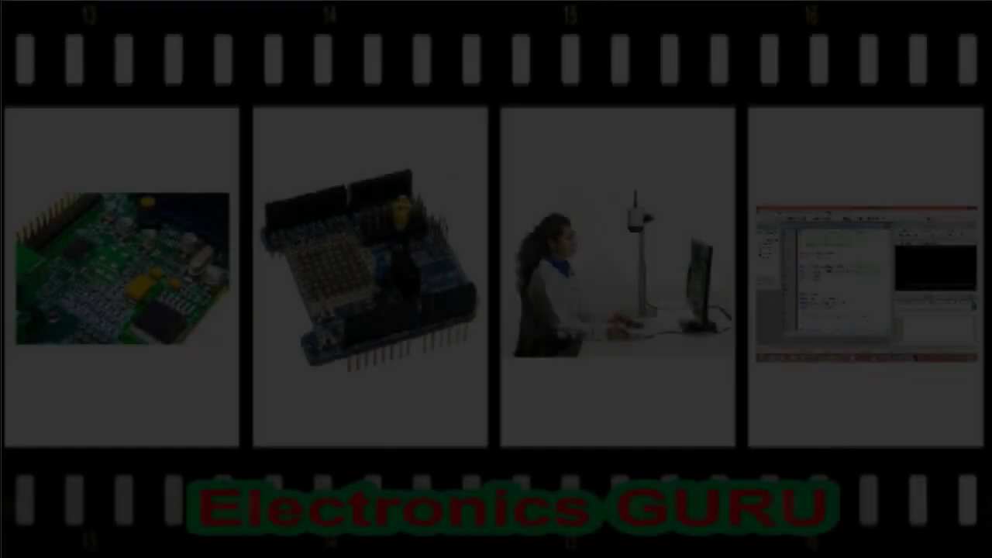